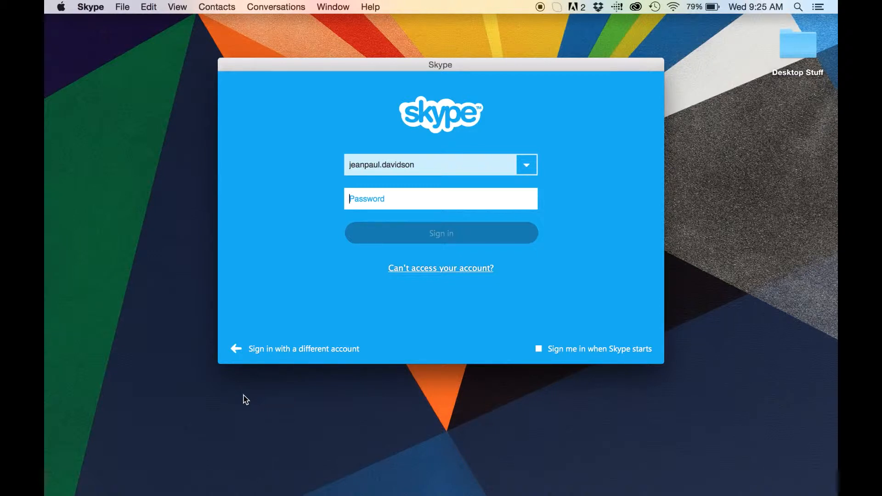
Enter the account password and sign in to Skype
type("•••••••")
key("Return")
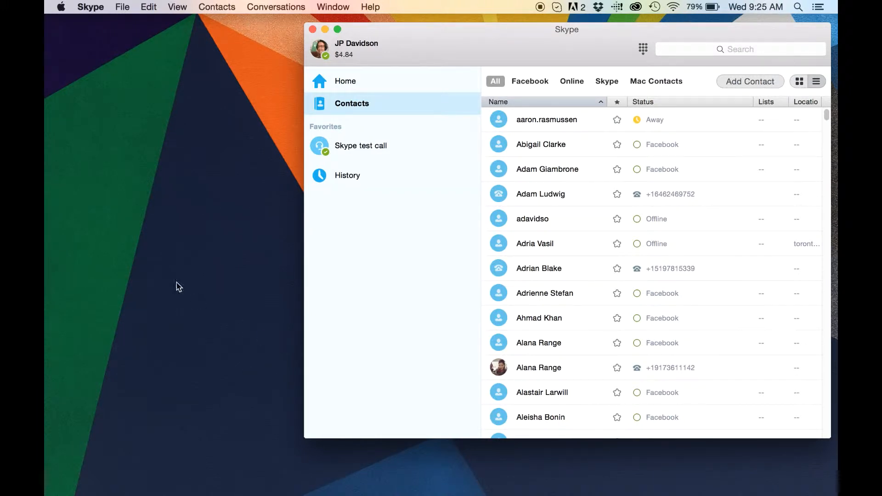
In Skype's audio/video preferences, choose Avid Fast Track Solo as microphone and Built-in Output (Headphones) as speakers, and close the preferences
left_click(91, 6)
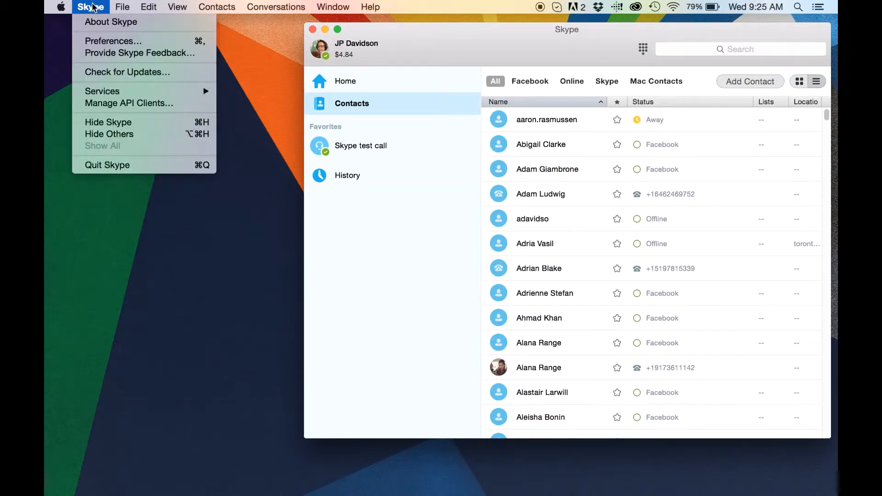
left_click(114, 41)
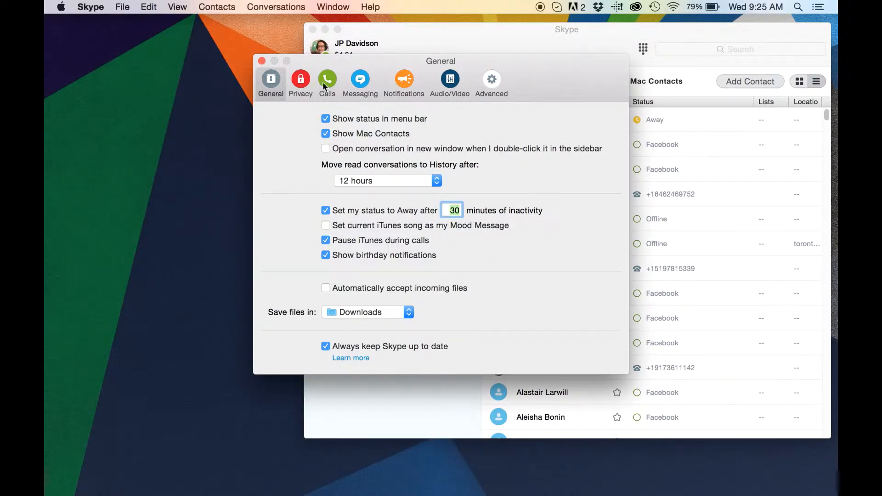
left_click(450, 83)
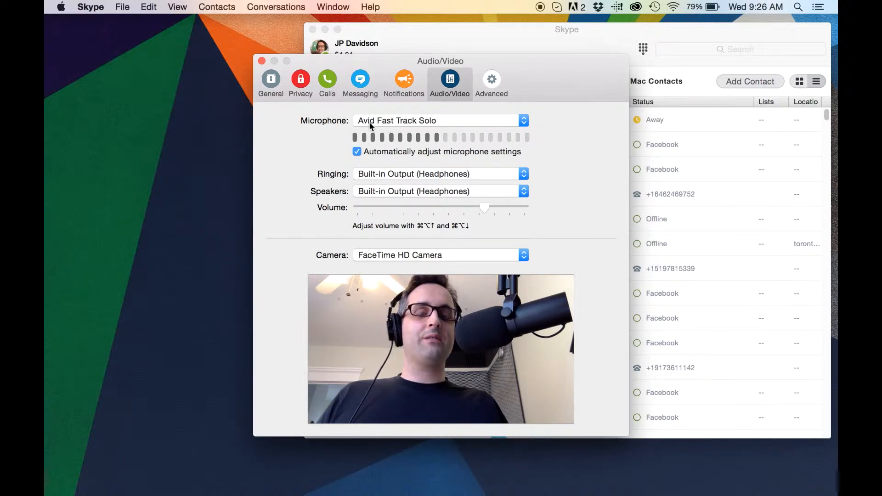
left_click(487, 121)
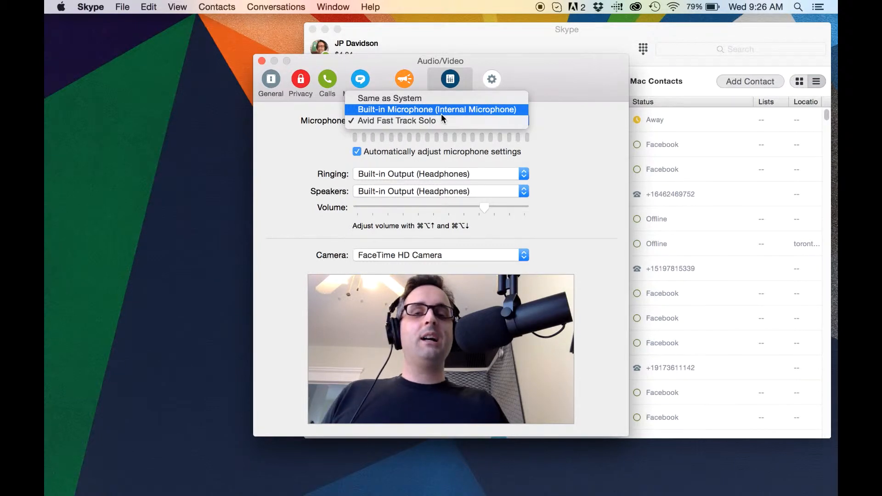
left_click(412, 123)
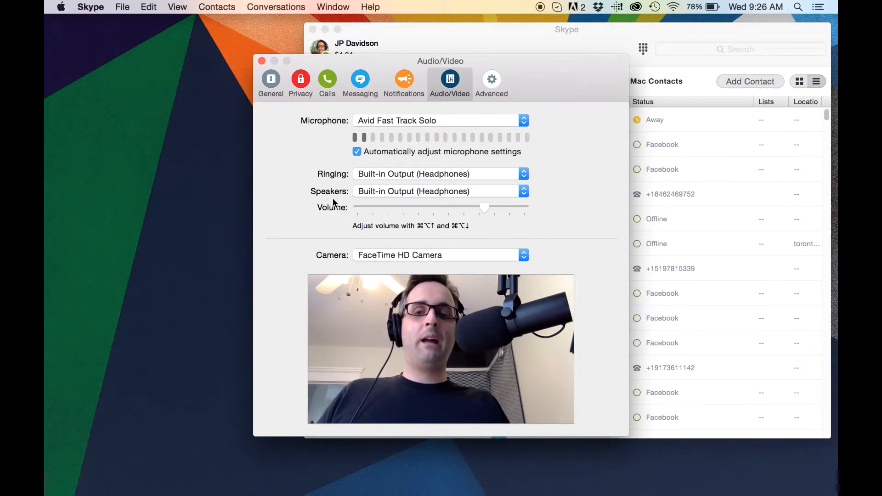
left_click(379, 194)
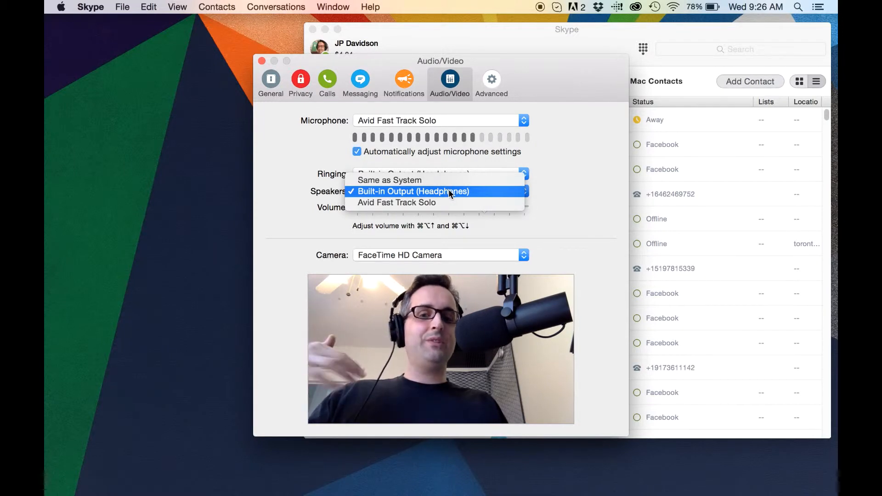
left_click(425, 192)
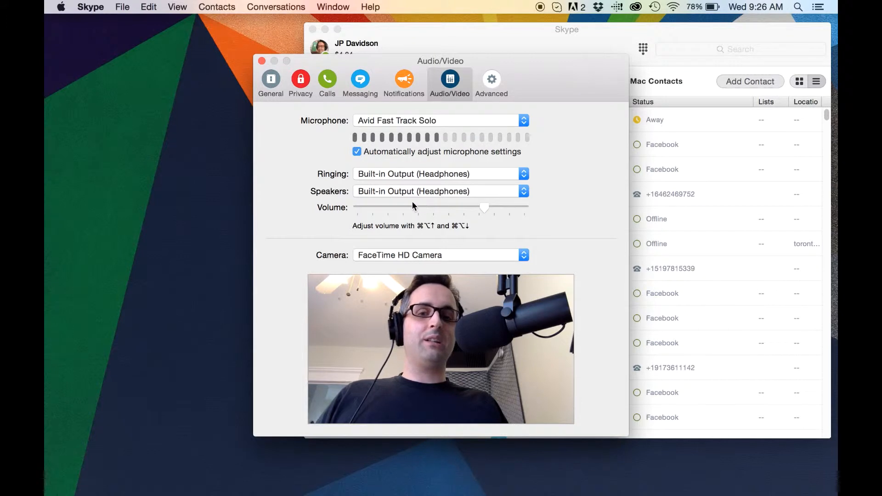
left_click(261, 61)
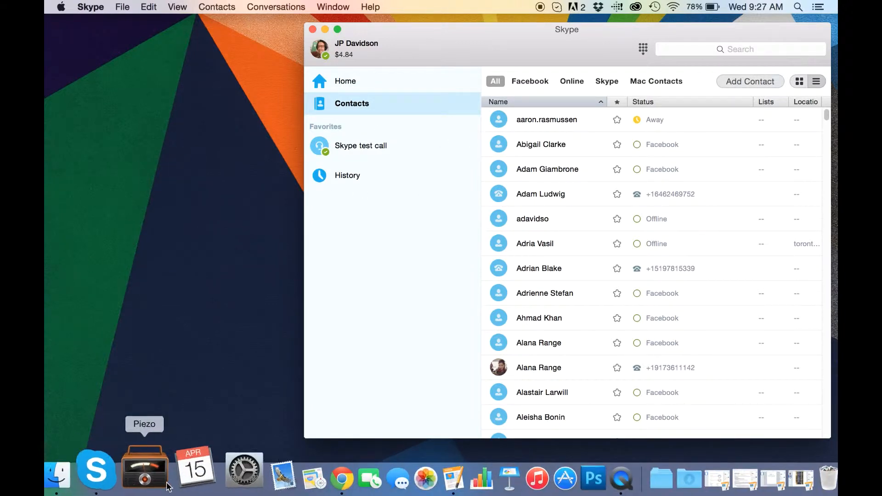
Open Piezo, set its recording source to Skype, and let it quit and relaunch Skype for audio capture
left_click(166, 486)
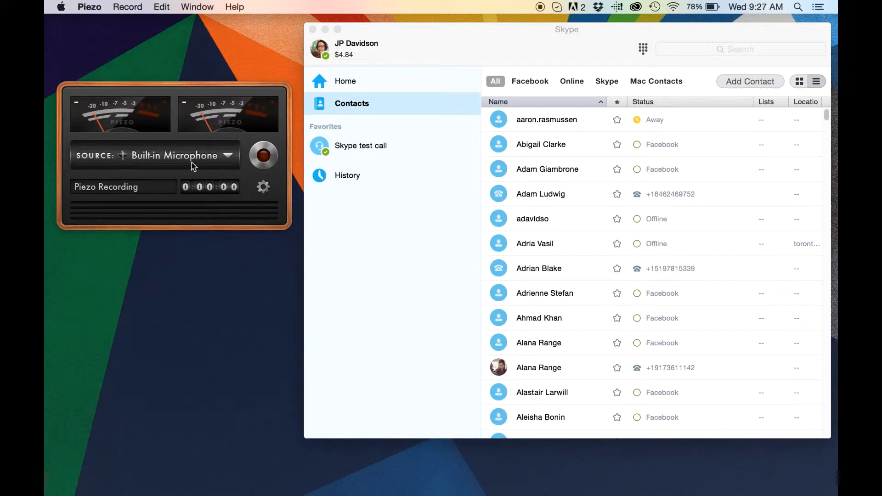
left_click(228, 158)
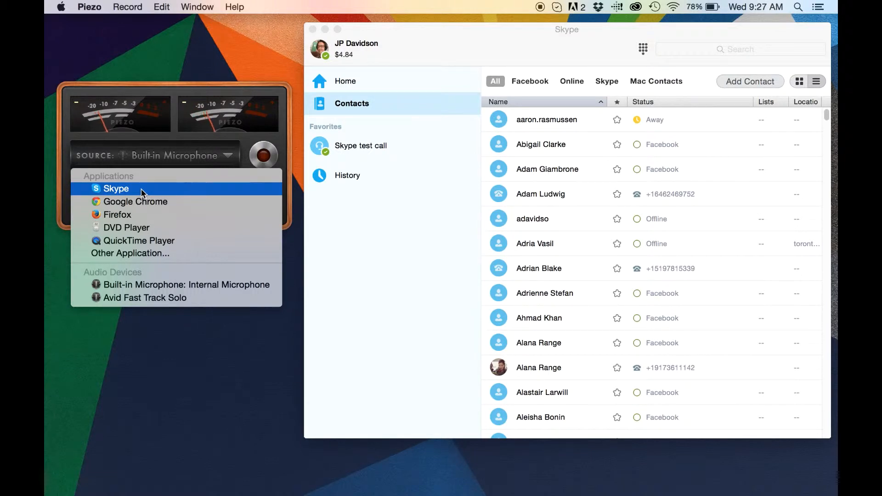
left_click(180, 96)
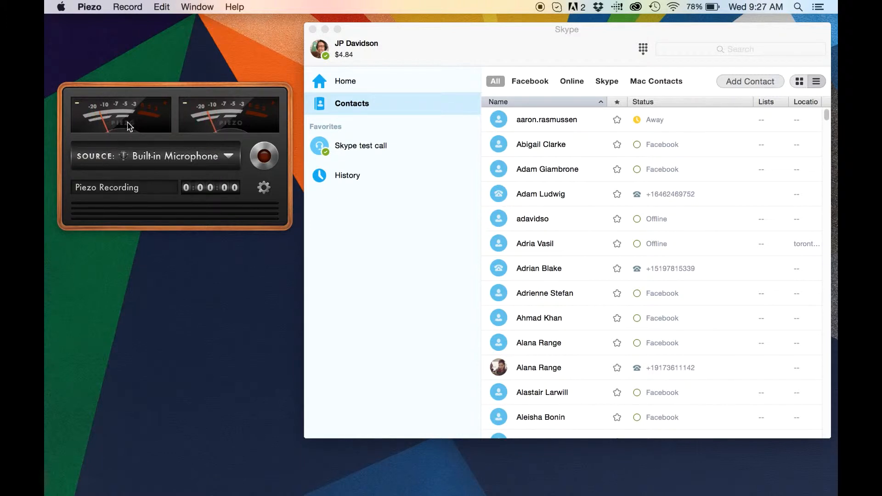
left_click(154, 160)
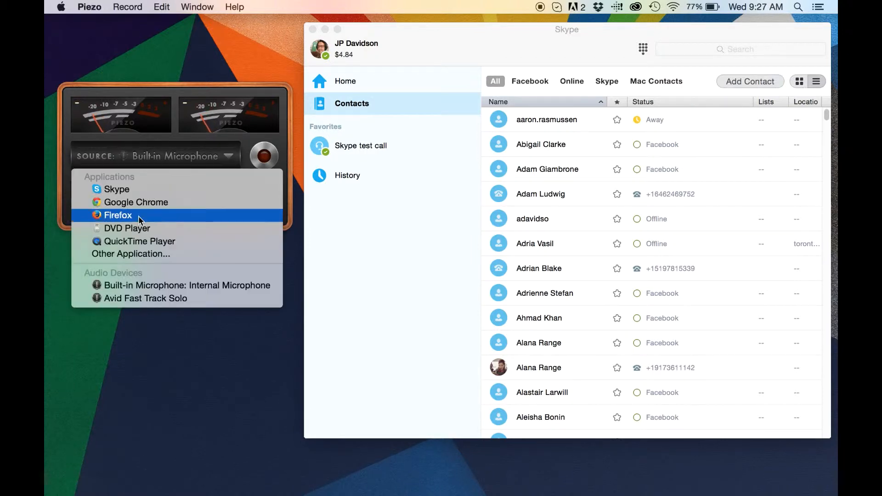
left_click(130, 190)
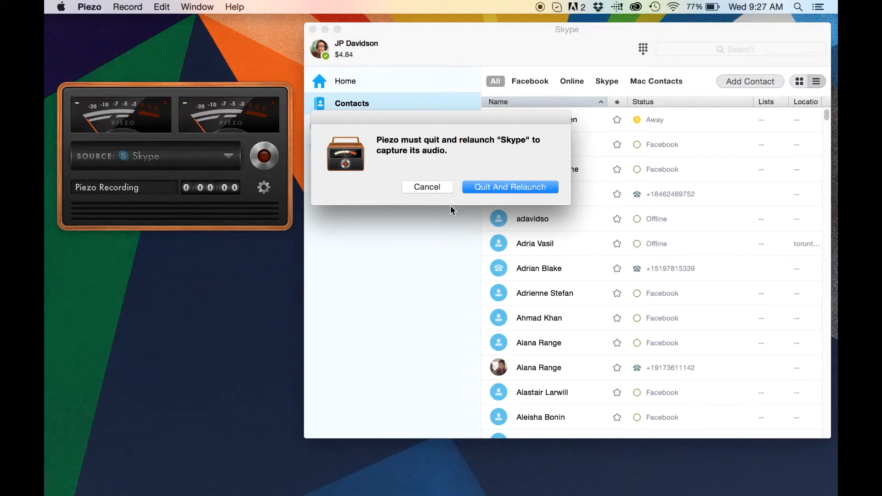
left_click(509, 186)
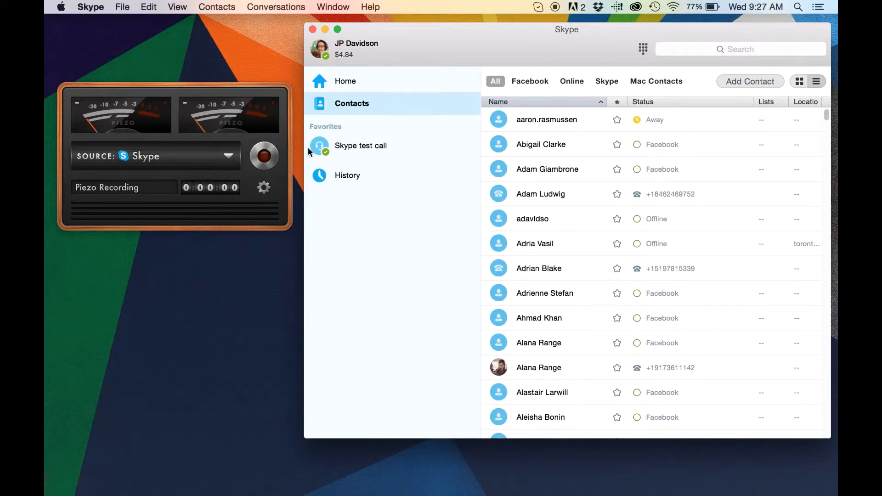
Check the microphone and speaker selection in Skype's audio/video preferences again, and close the preferences
left_click(99, 3)
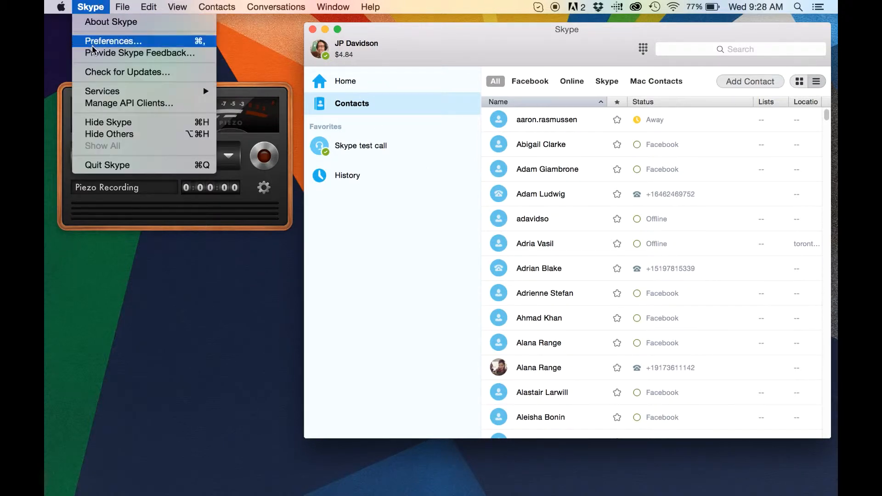
left_click(107, 39)
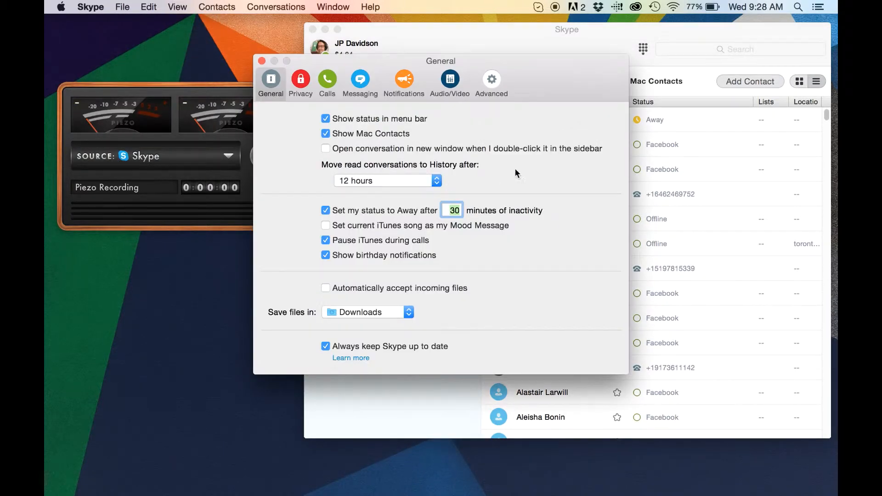
left_click(450, 82)
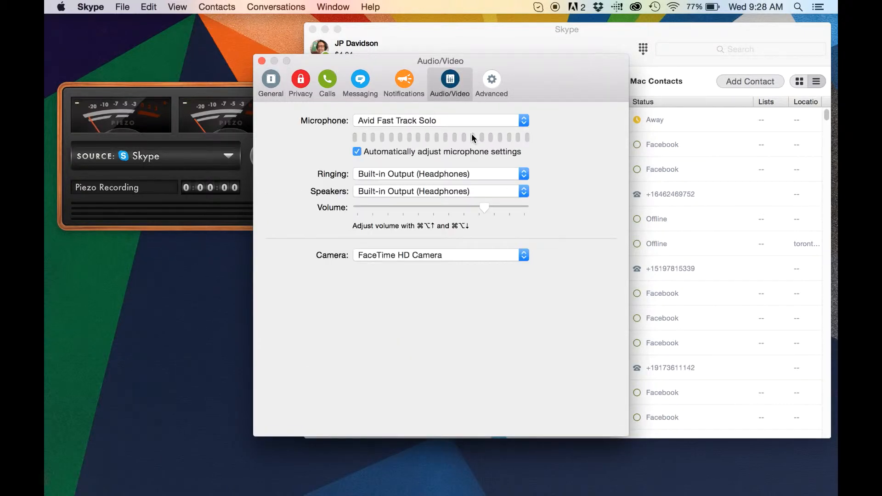
left_click(261, 62)
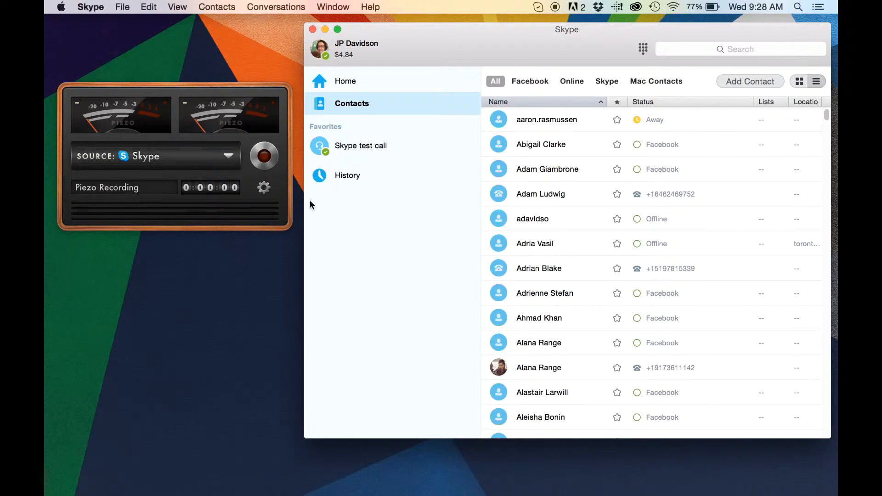
In Piezo's recording settings, enter the title "Test Recording" and choose Music (high quality) for Internet distribution
left_click(264, 189)
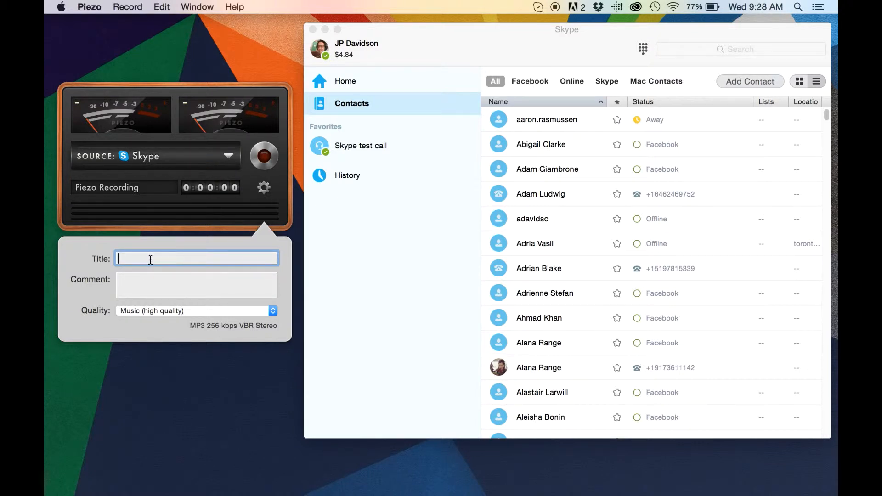
type("Test C")
type("ecording")
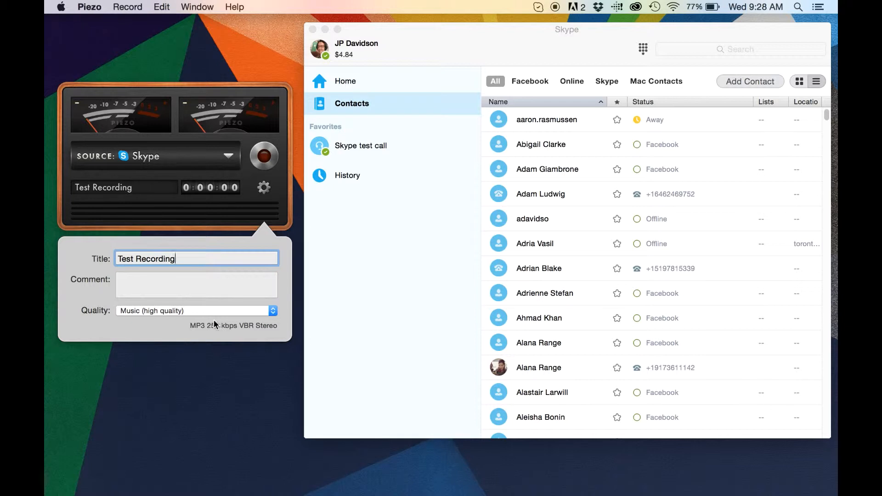
left_click(180, 311)
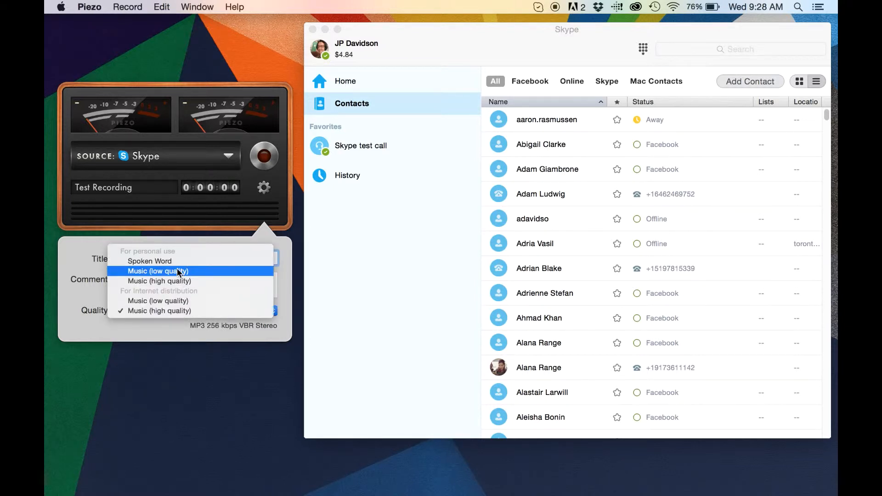
left_click(92, 320)
left_click(158, 311)
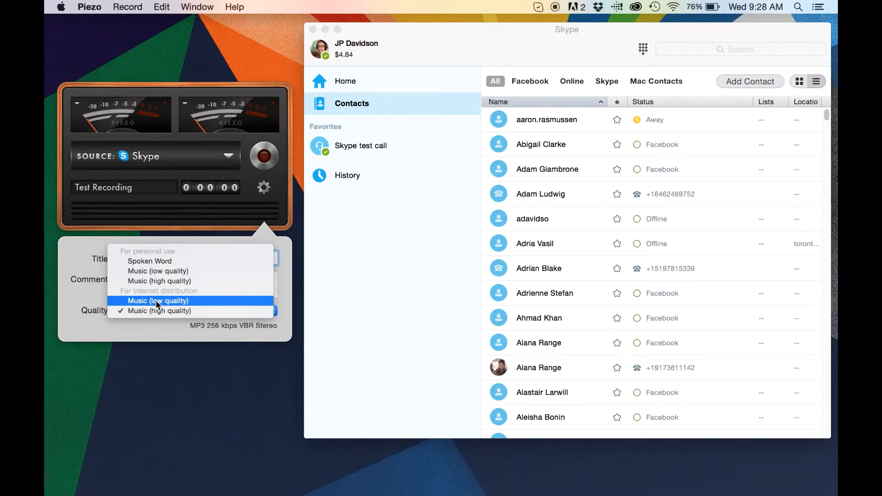
left_click(170, 312)
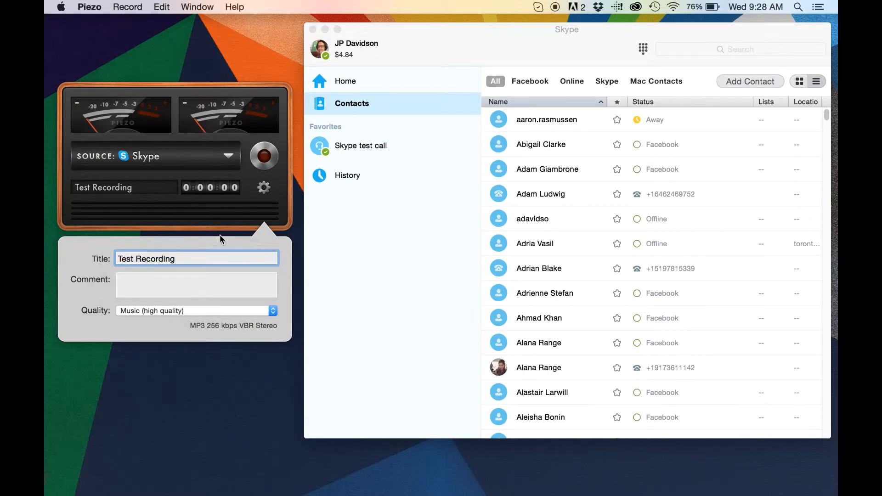
left_click(263, 188)
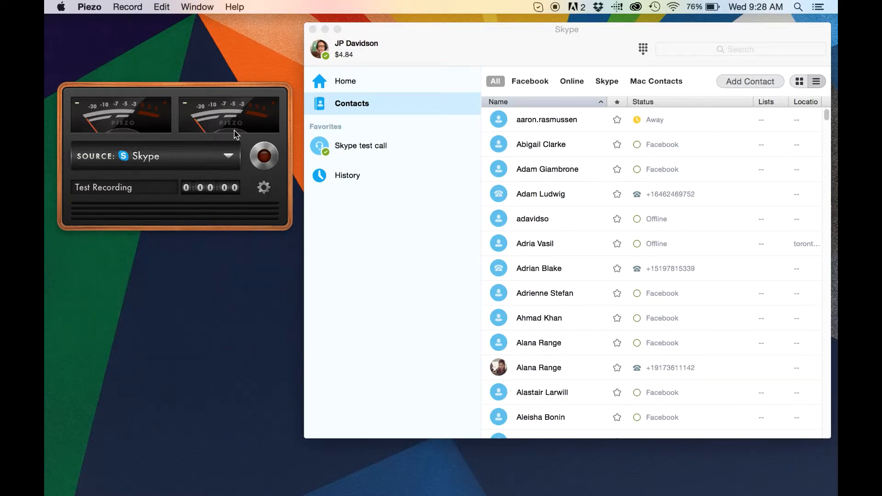
Start recording in Piezo and place a voice call to the Skype test call contact
left_click(270, 161)
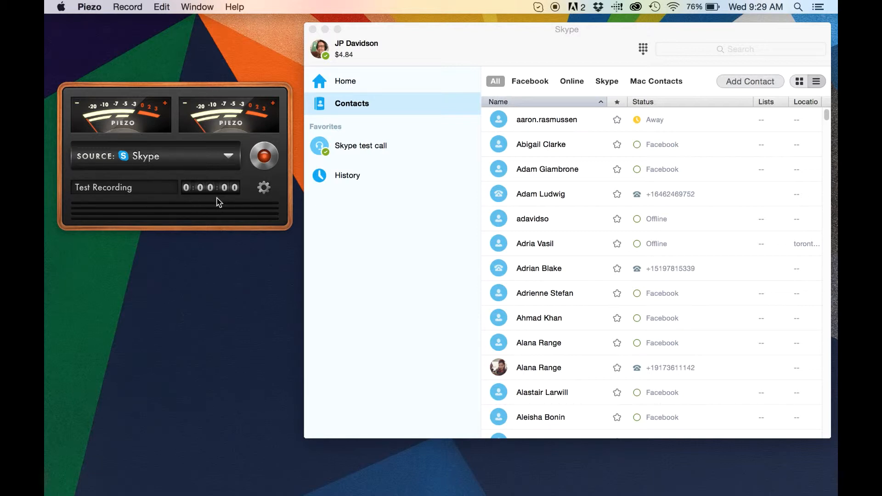
left_click(346, 206)
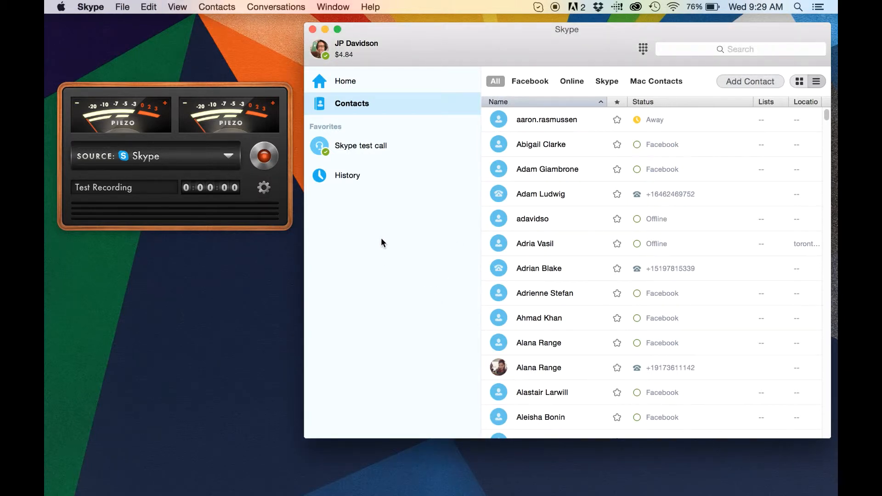
left_click(364, 148)
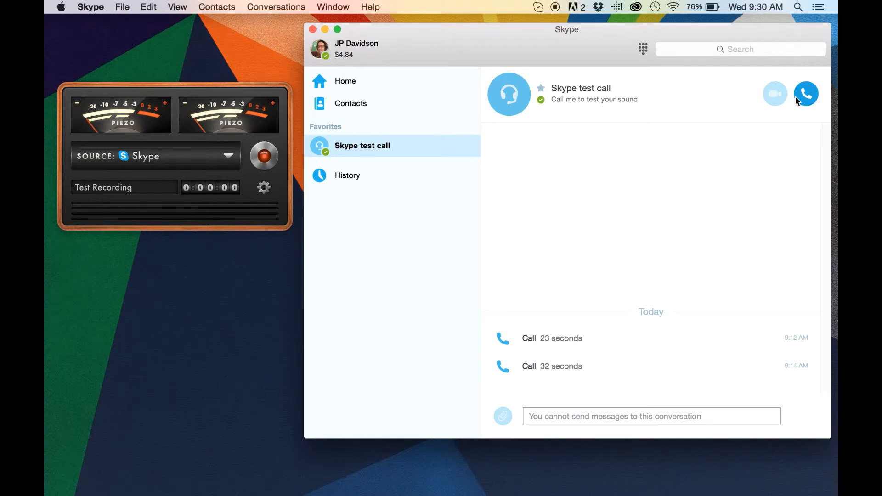
left_click(809, 98)
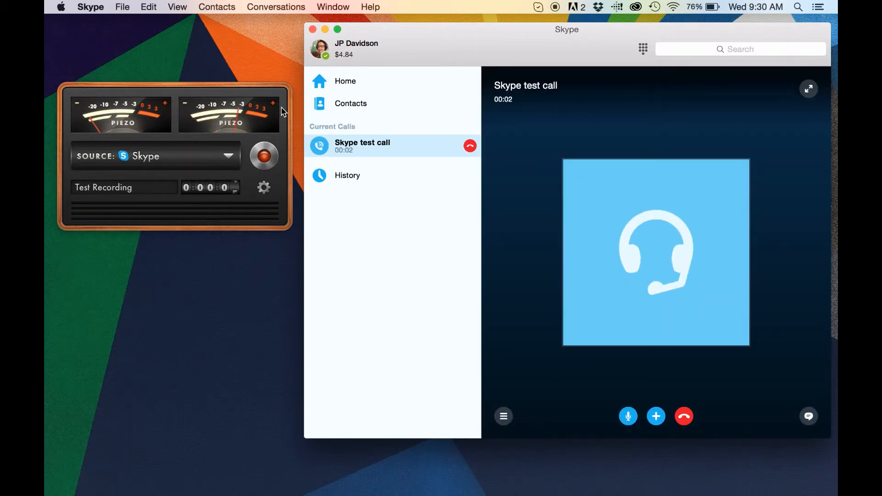
Turn the volume down slightly during the test call, and end both the call and the Piezo recording
key("XF86AudioLowerVolume")
key("XF86AudioLowerVolume")
key("XF86AudioRaiseVolume")
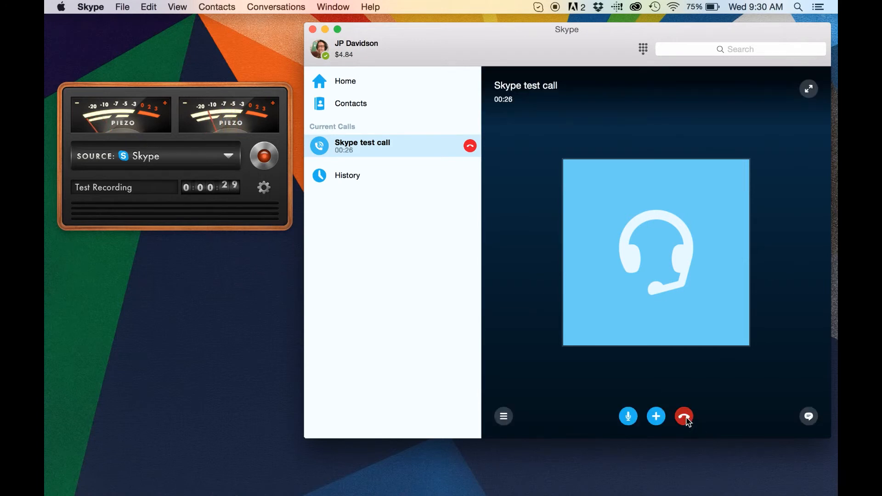
left_click(688, 418)
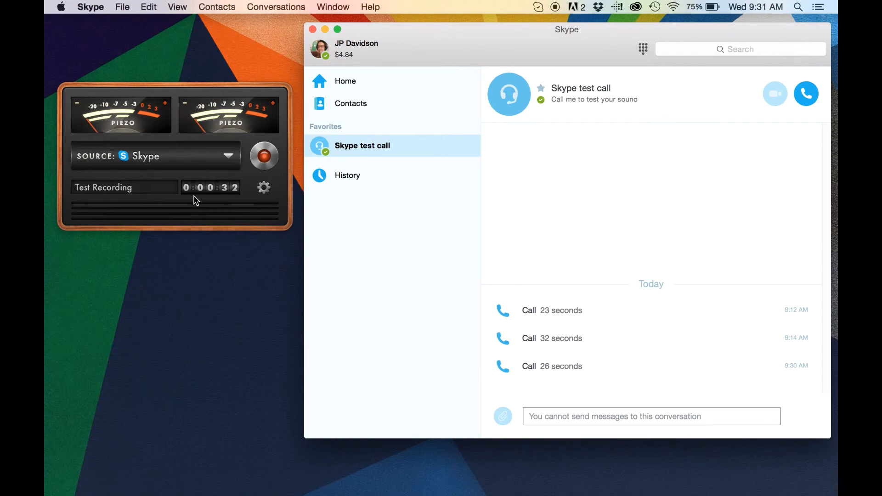
left_click(268, 157)
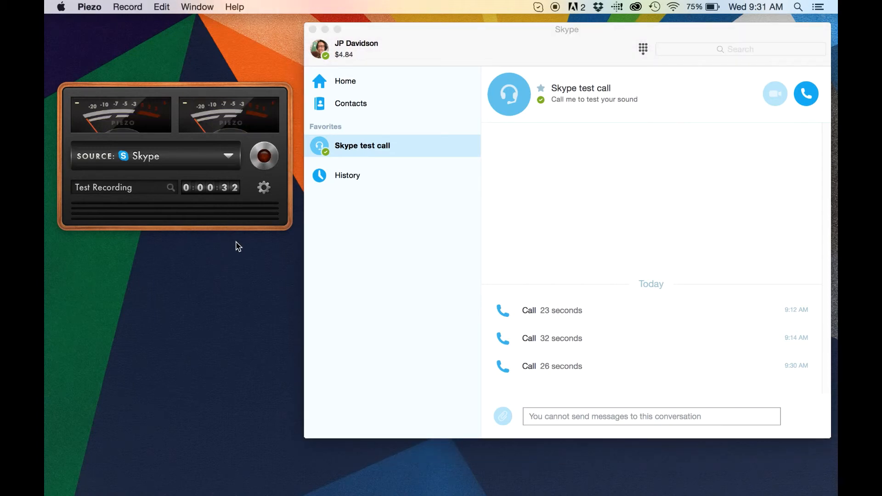
Reveal Test Recording.mp3 in its Finder folder, play back its opening seconds in iTunes, and close the iTunes and folder windows
left_click(171, 189)
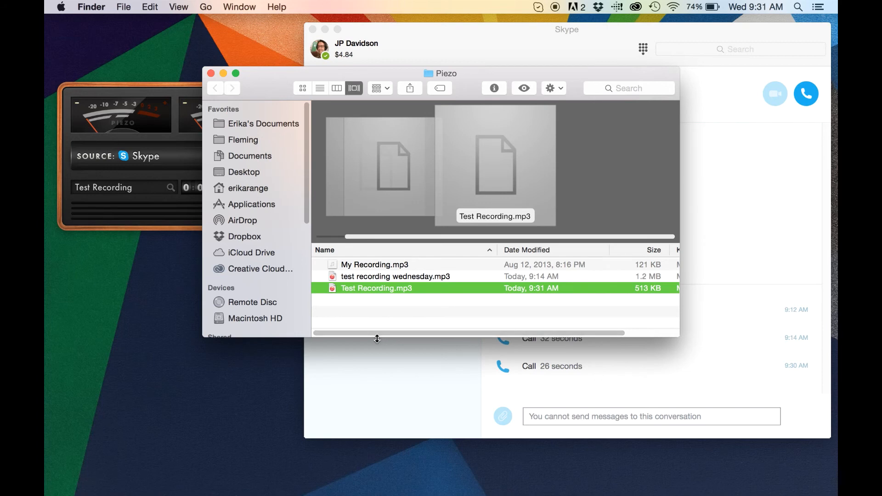
left_click_drag(375, 337, 376, 386)
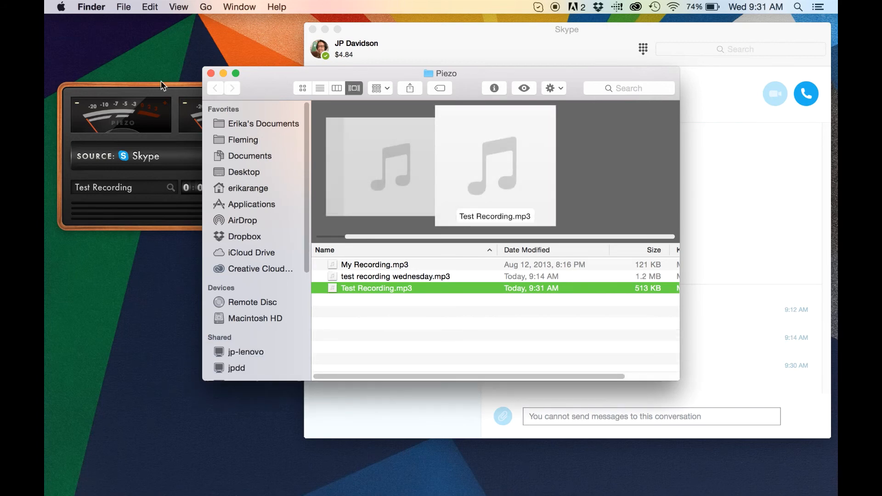
double_click(401, 288)
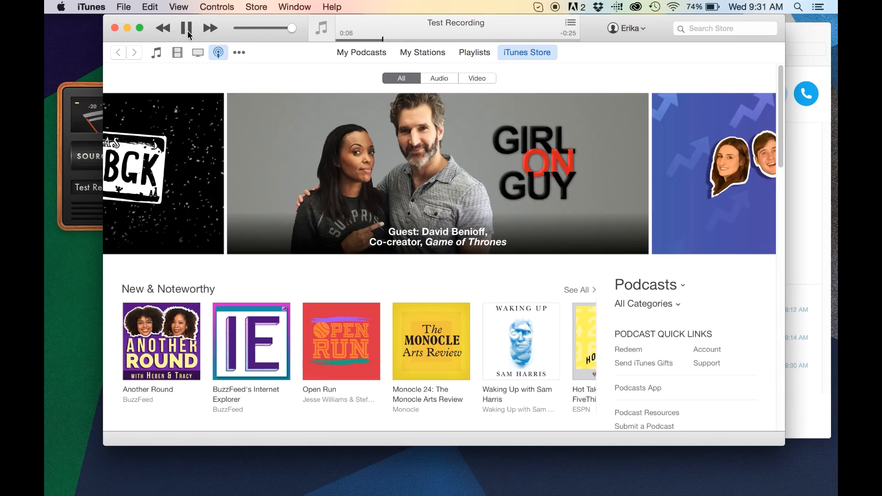
left_click(187, 29)
left_click(114, 28)
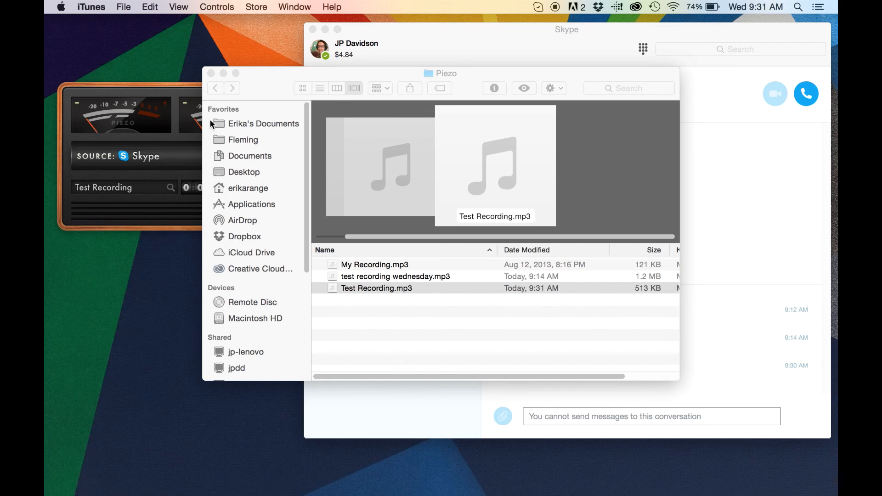
left_click(211, 73)
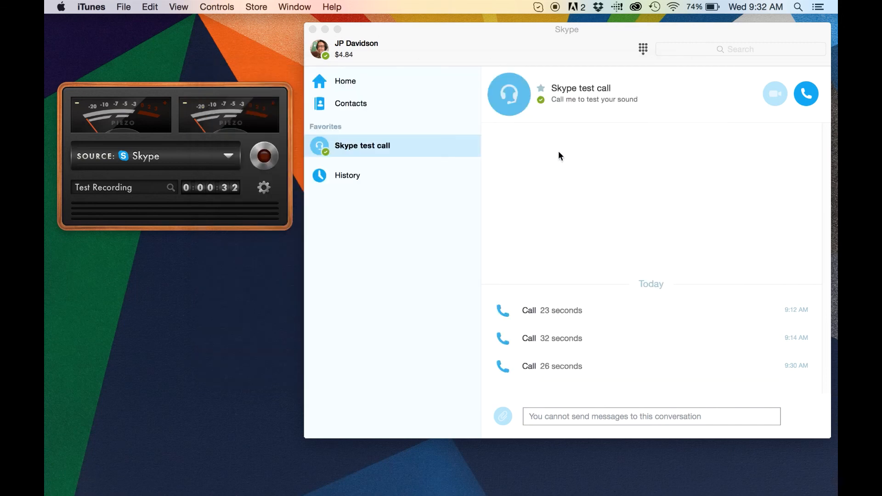